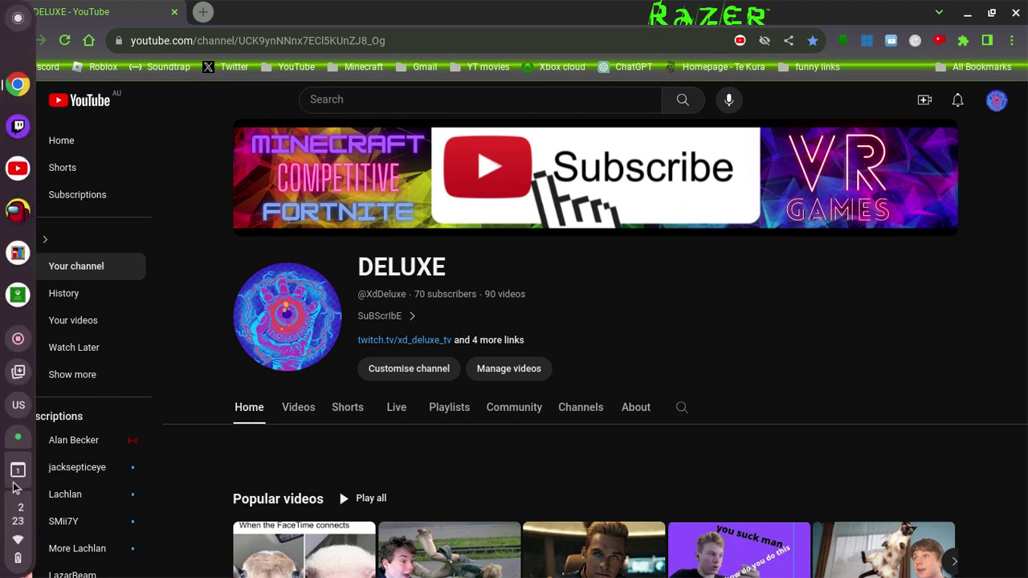
left_click(18, 470)
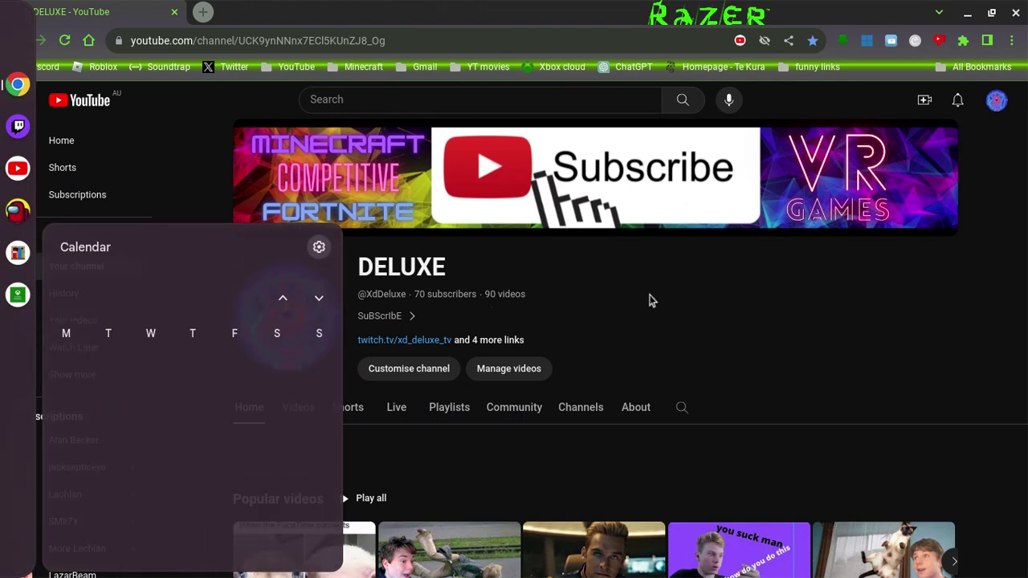